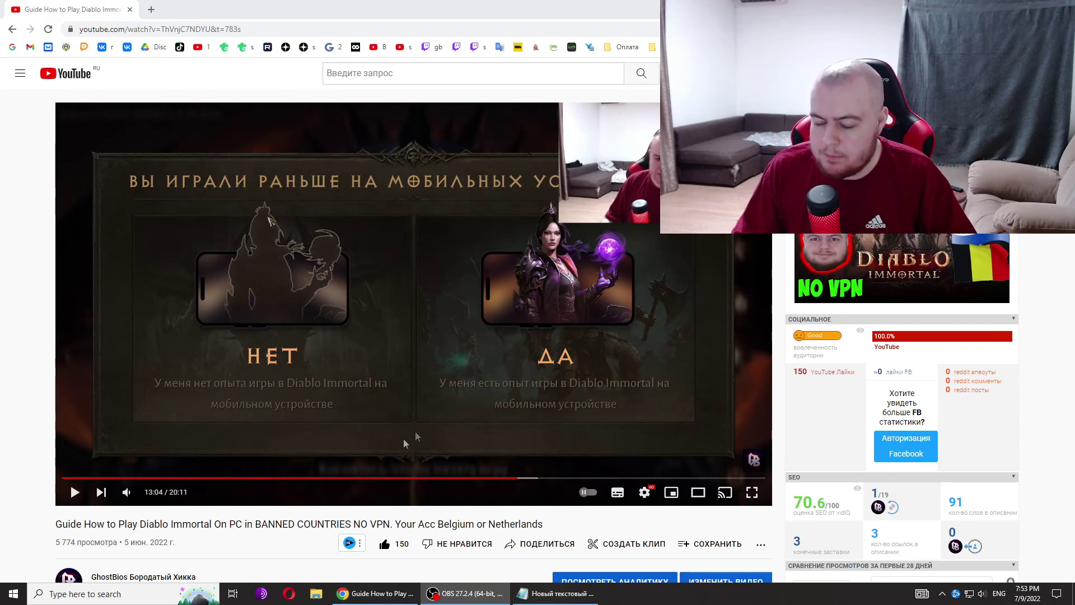
- Seek the Diablo Immortal PC guide video to another scene, then minimize Chrome to the desktop
left_click(150, 478)
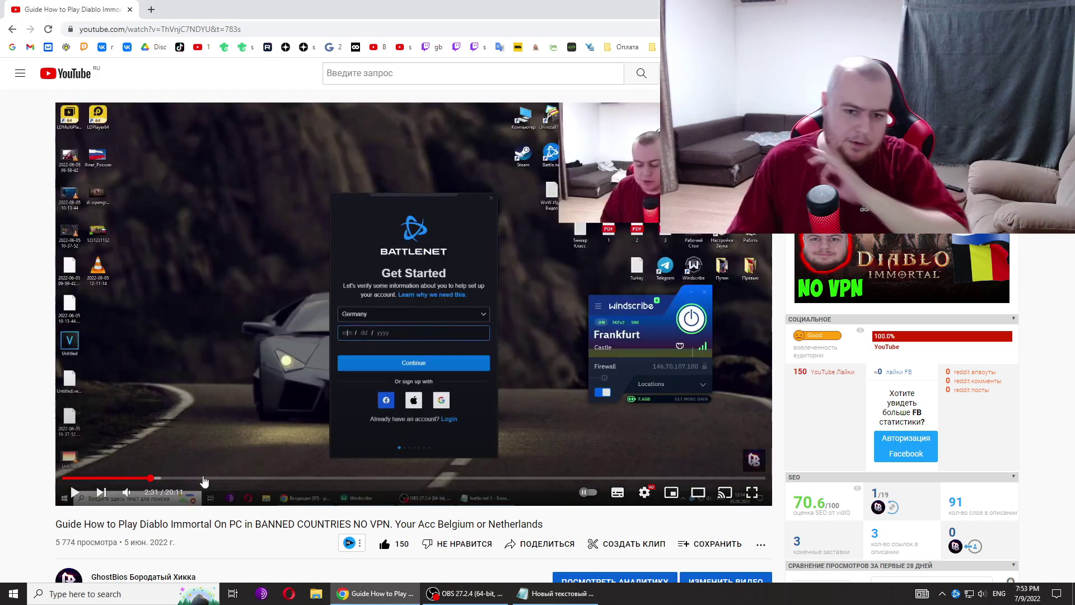
left_click_drag(204, 482, 403, 481)
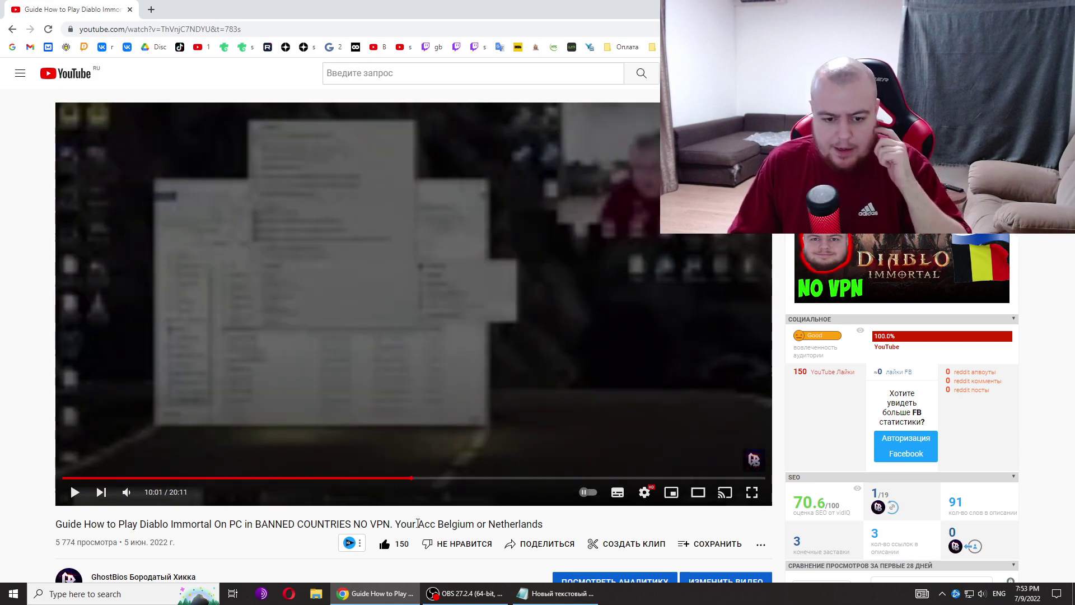
left_click(375, 593)
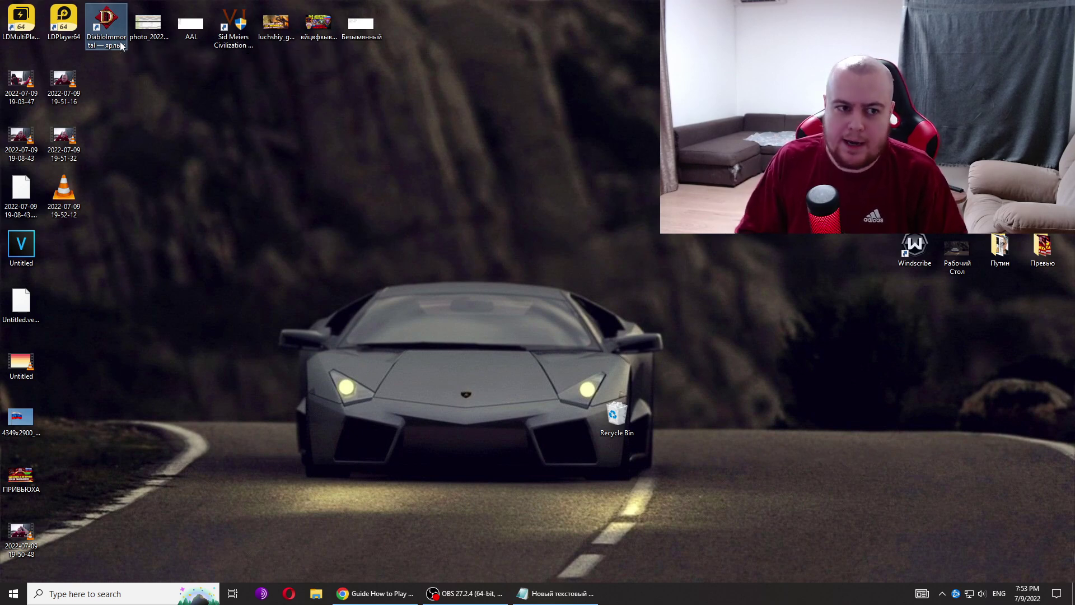
- Use the Diablo Immortal shortcut's Open file location to reach its Engine\Binaries\Win64 folder
right_click(119, 40)
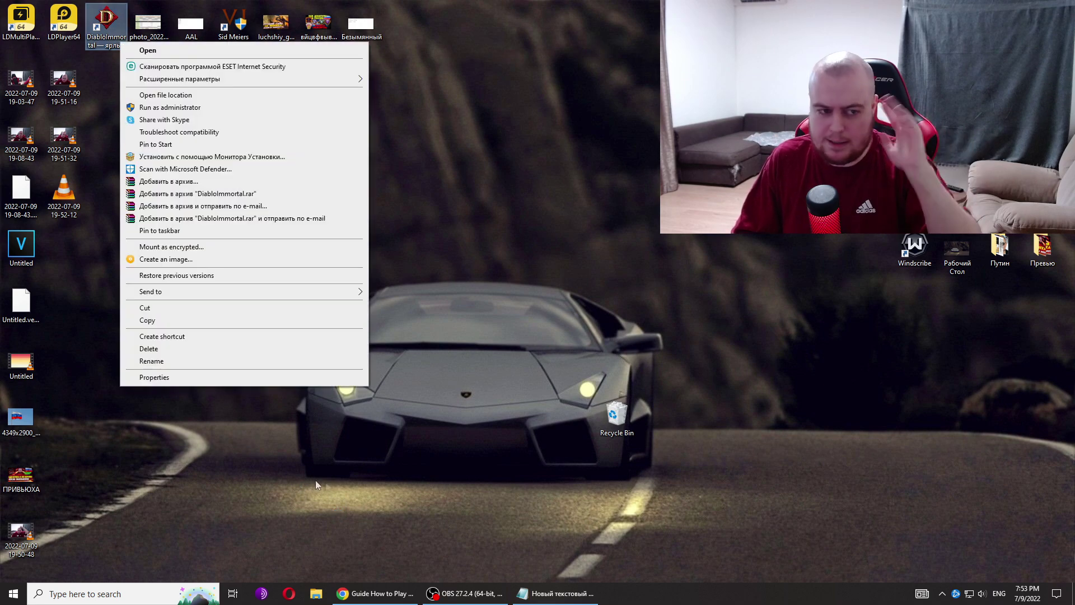
left_click(315, 479)
left_click(375, 593)
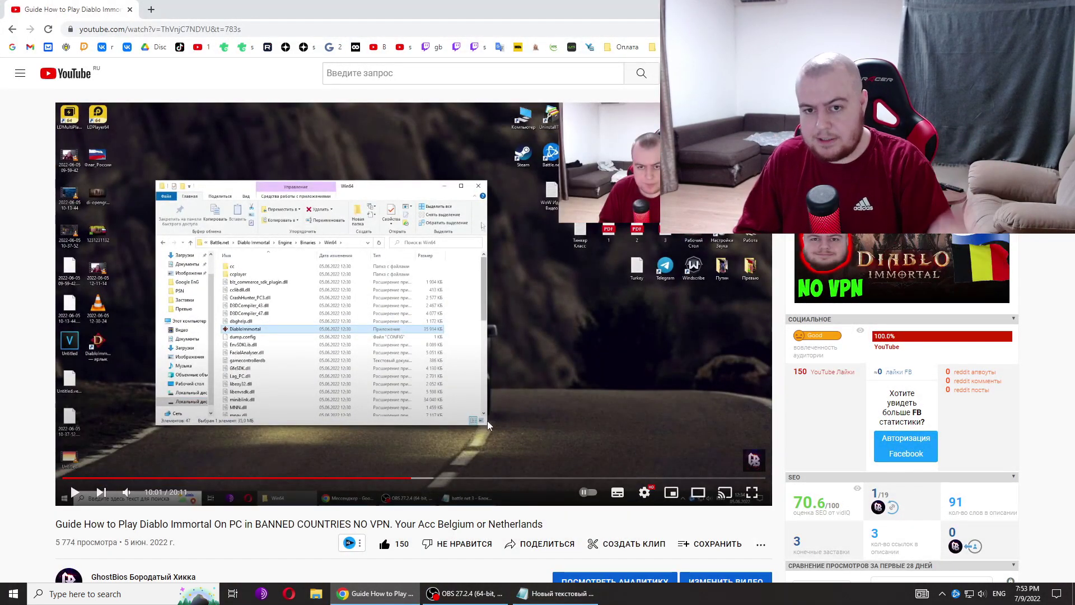
left_click(375, 593)
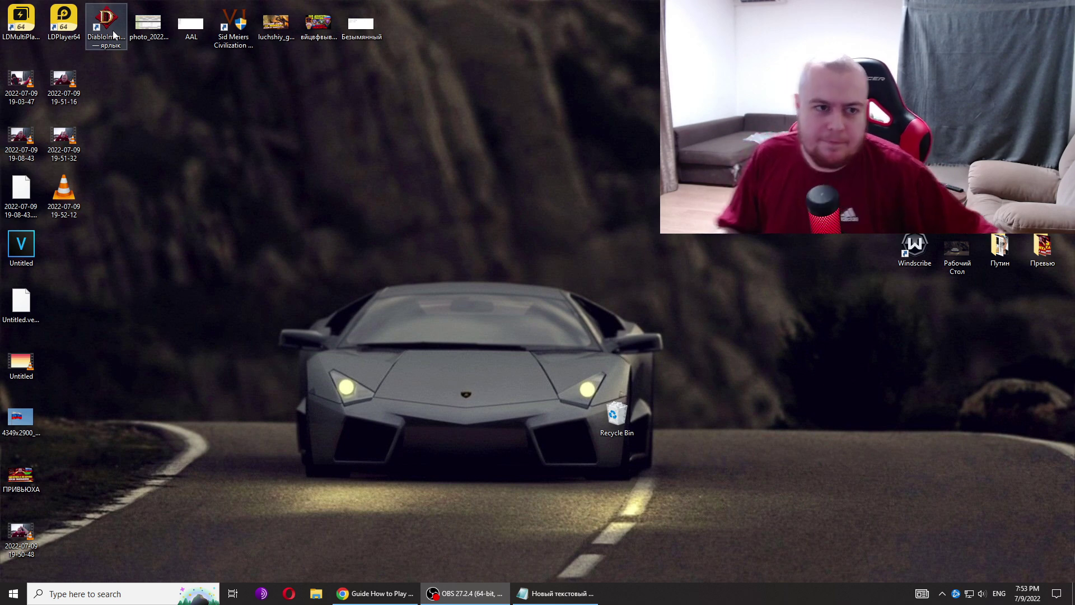
left_click(113, 30)
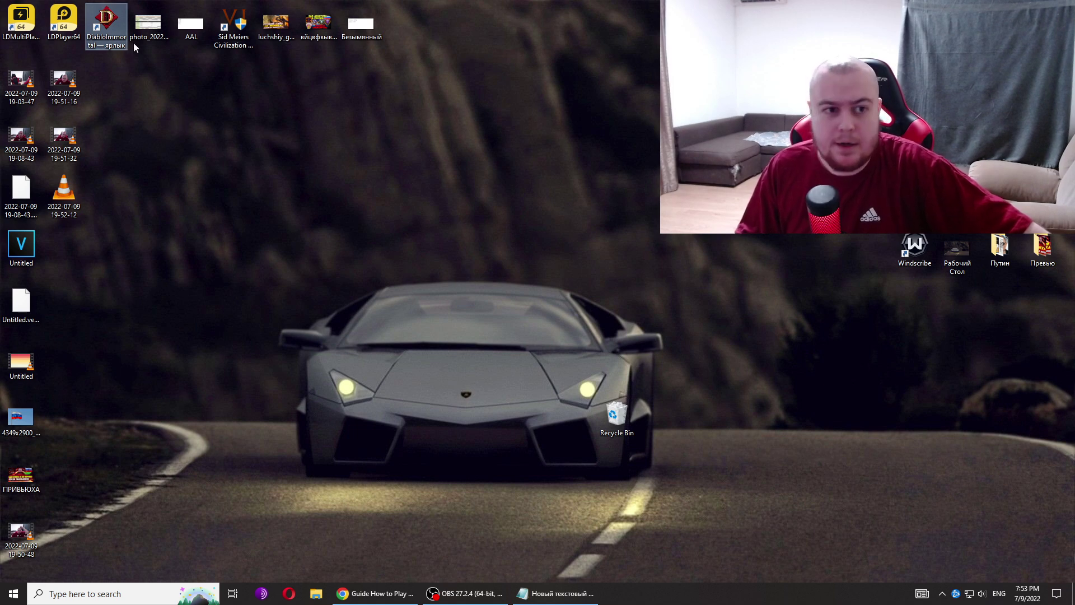
right_click(120, 29)
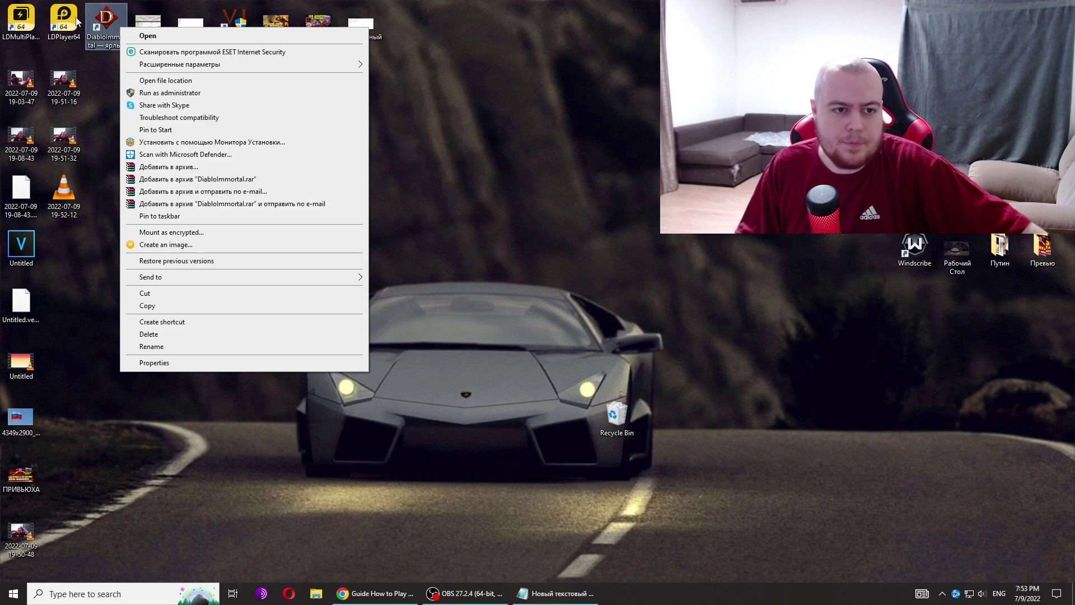
left_click(165, 80)
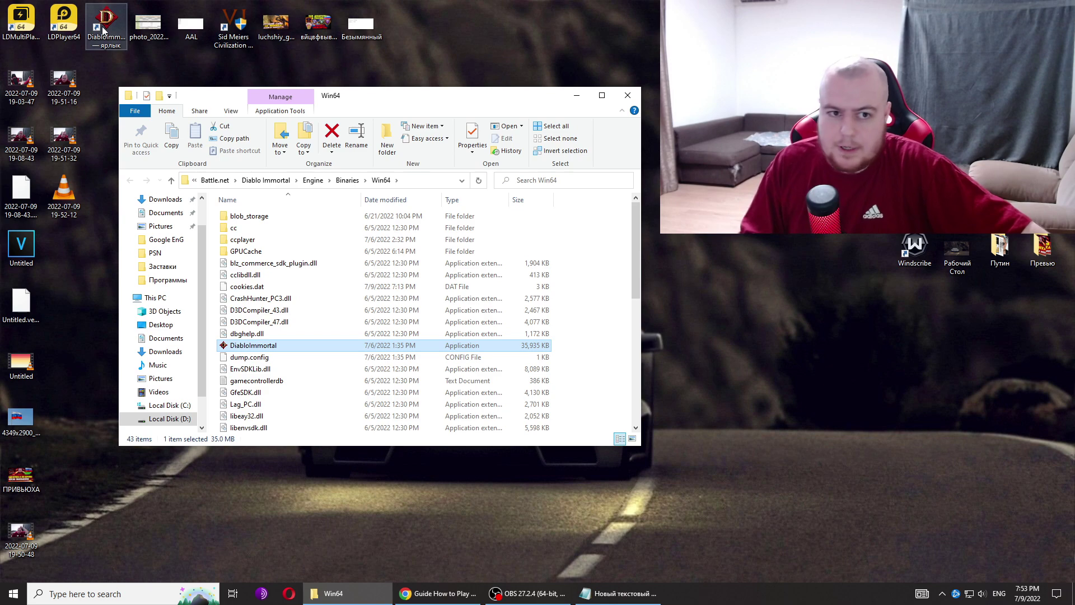
- Go up from Win64 to Diablo Immortal, then into LocalData\Patch with 361 items
right_click(107, 32)
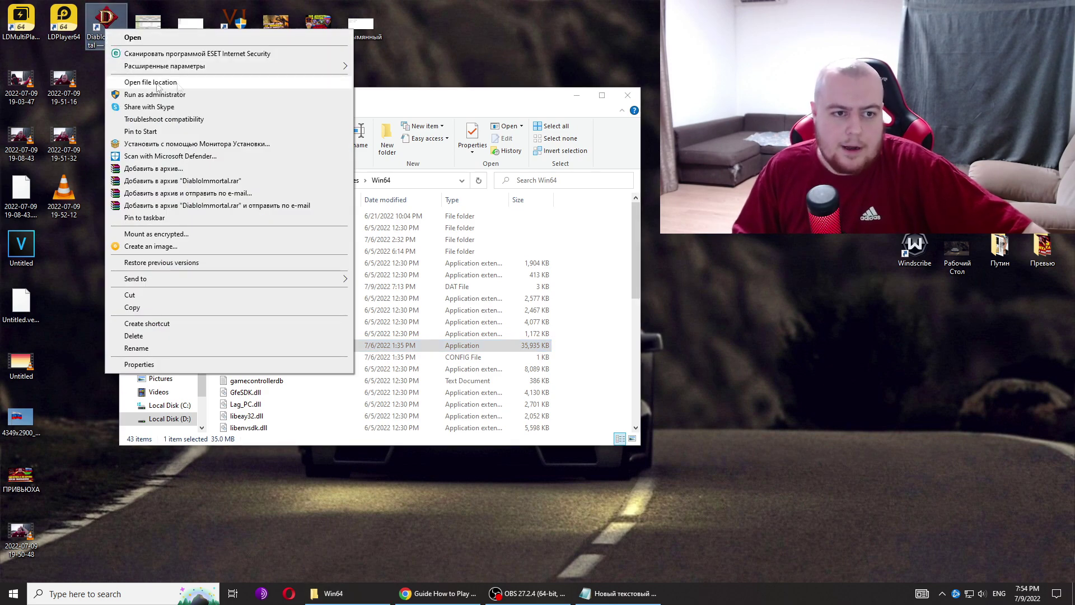
left_click_drag(445, 96, 534, 110)
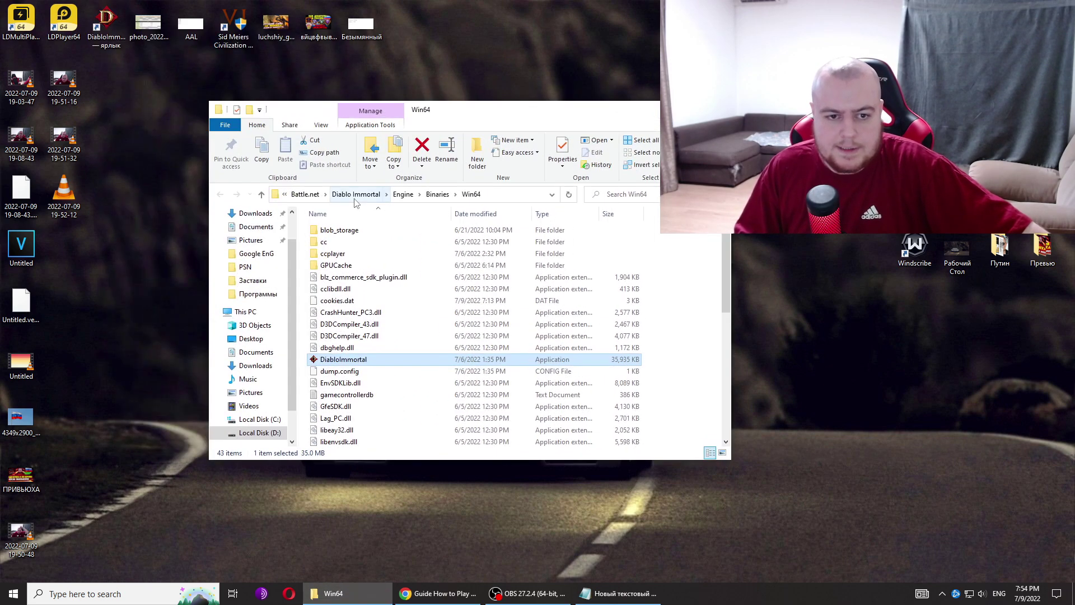
left_click(358, 195)
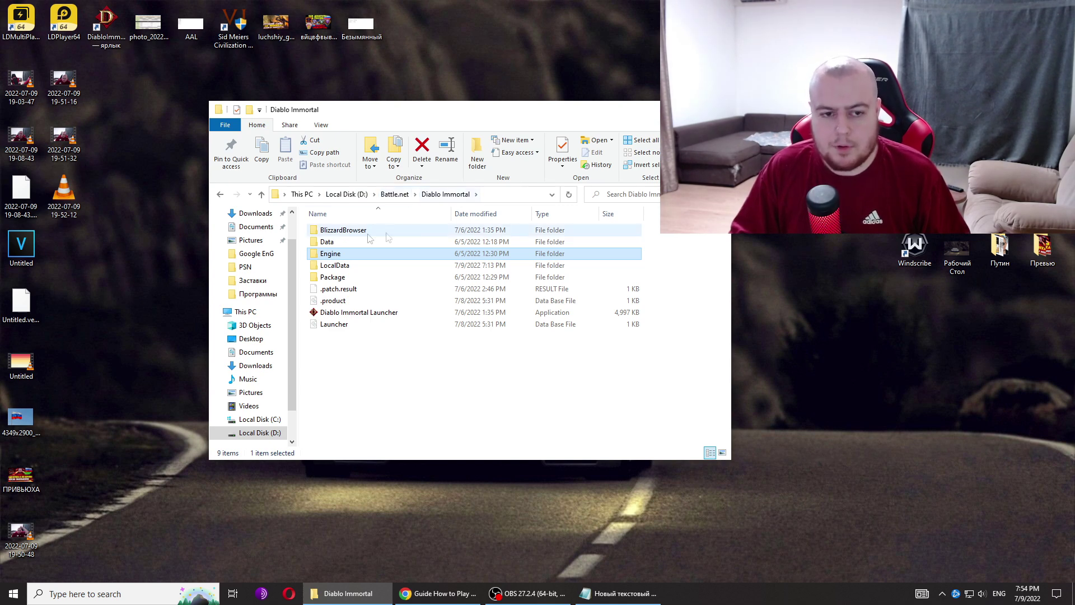
left_click(351, 267)
double_click(351, 267)
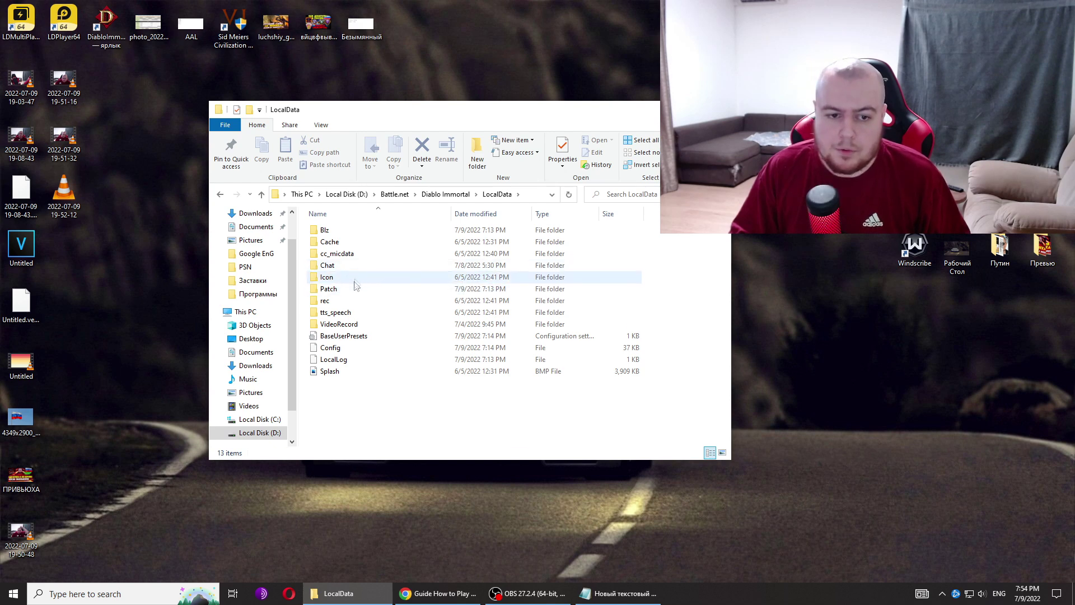
left_click(351, 293)
double_click(351, 294)
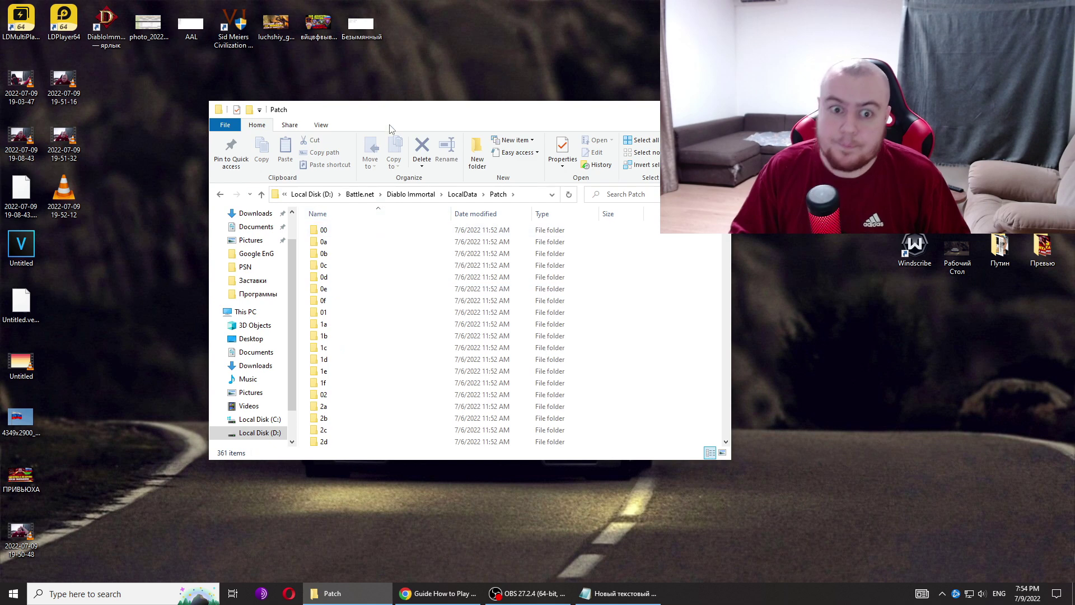
left_click_drag(391, 115, 280, 118)
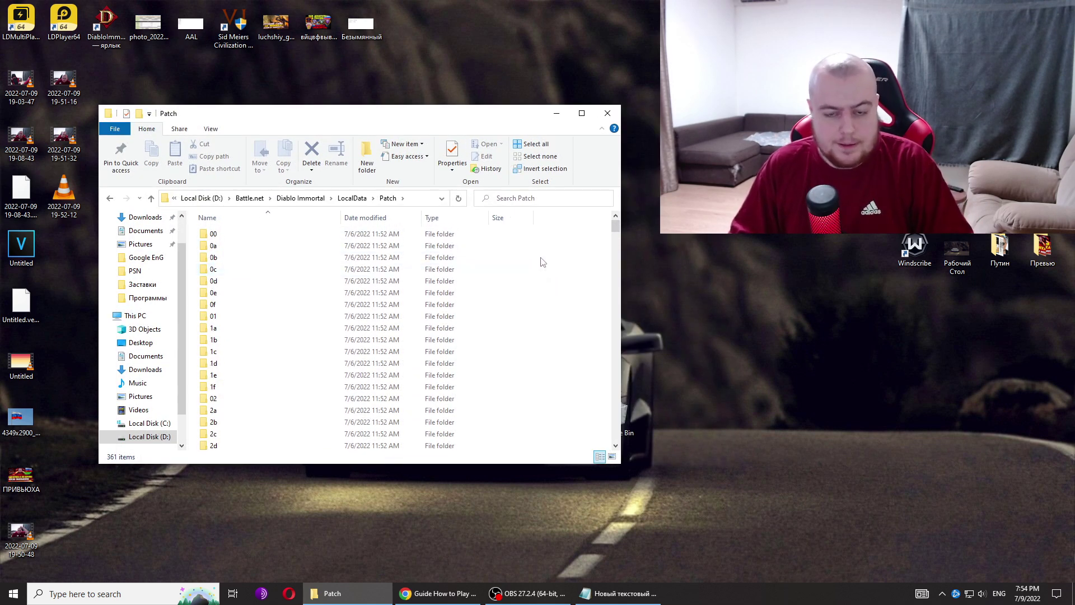
- Search the Patch folder for 'fc' and open the fc folder
left_click(515, 199)
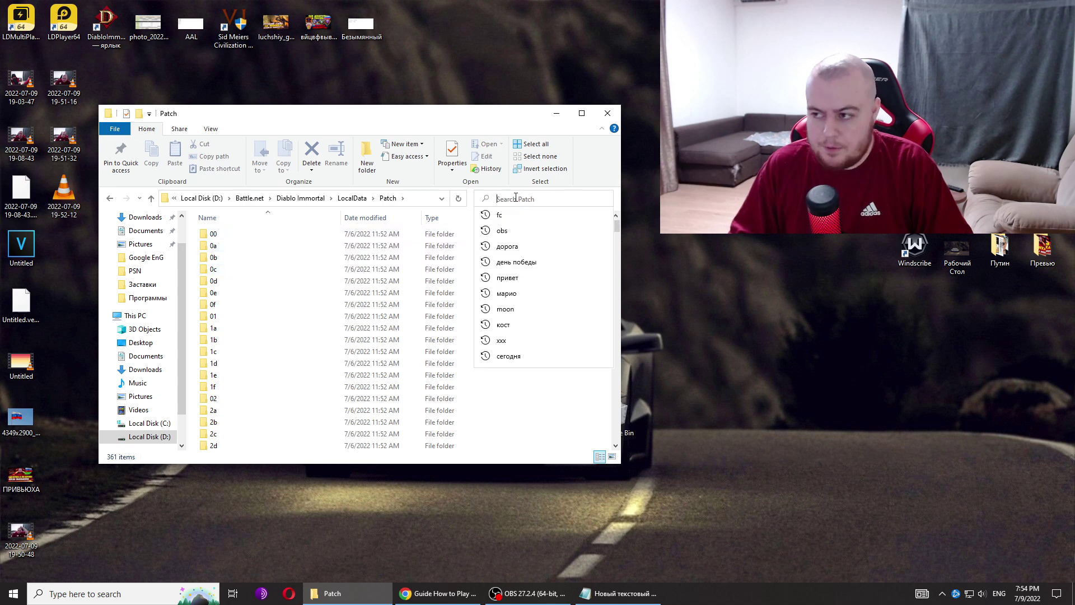
type("fc")
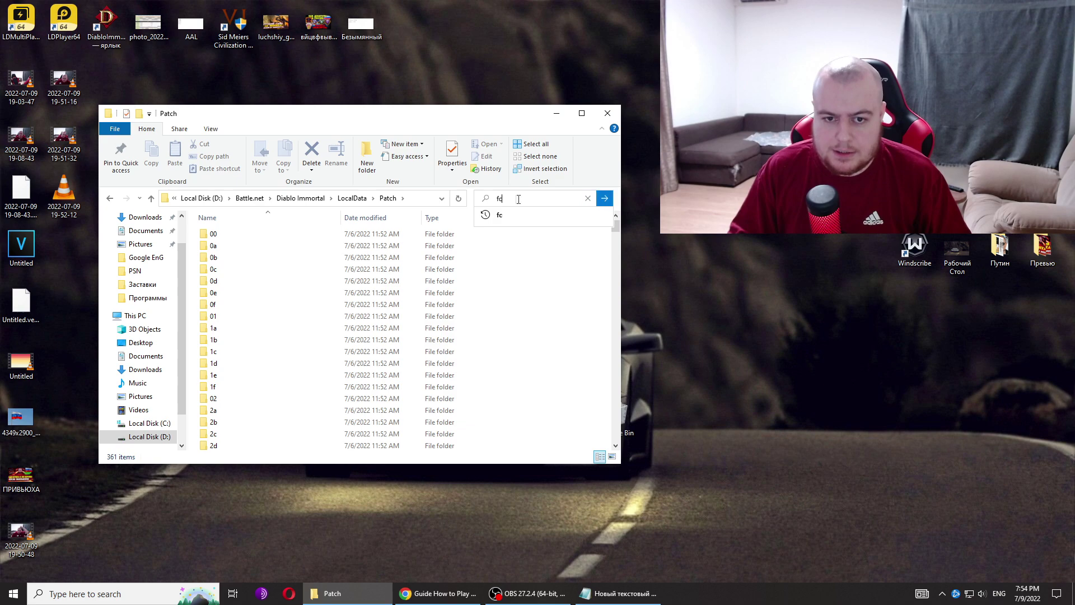
left_click(607, 201)
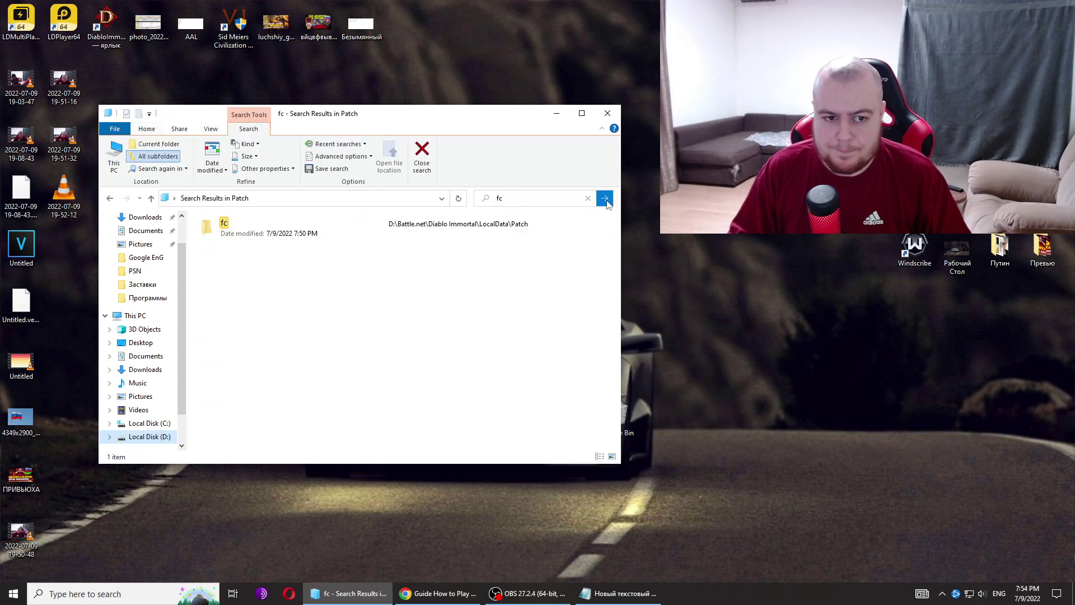
double_click(263, 229)
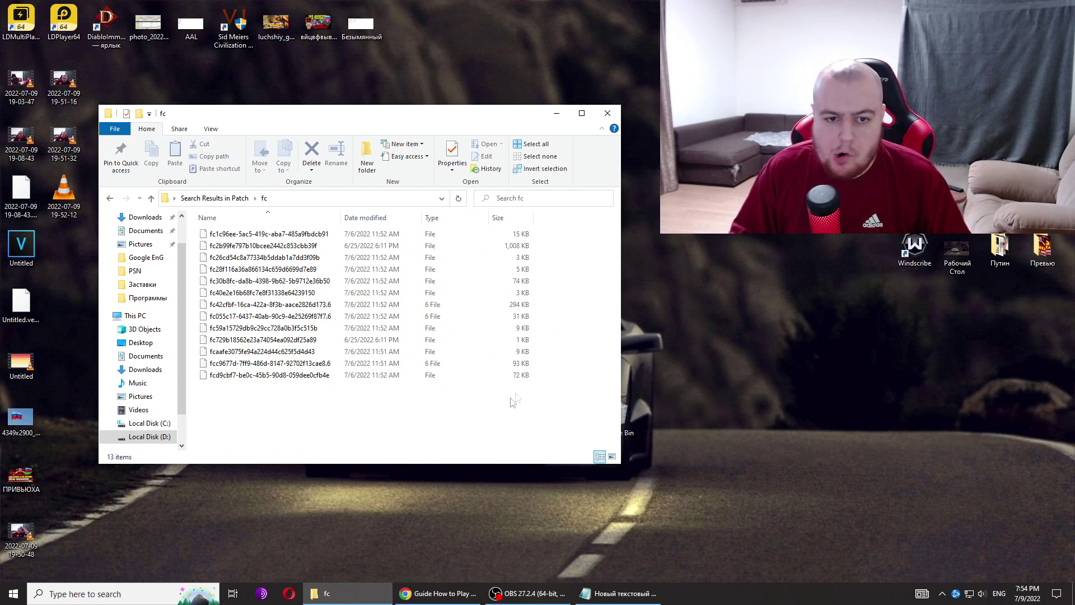
- Sort the fc folder's files by size, largest first
right_click(480, 402)
left_click(452, 402)
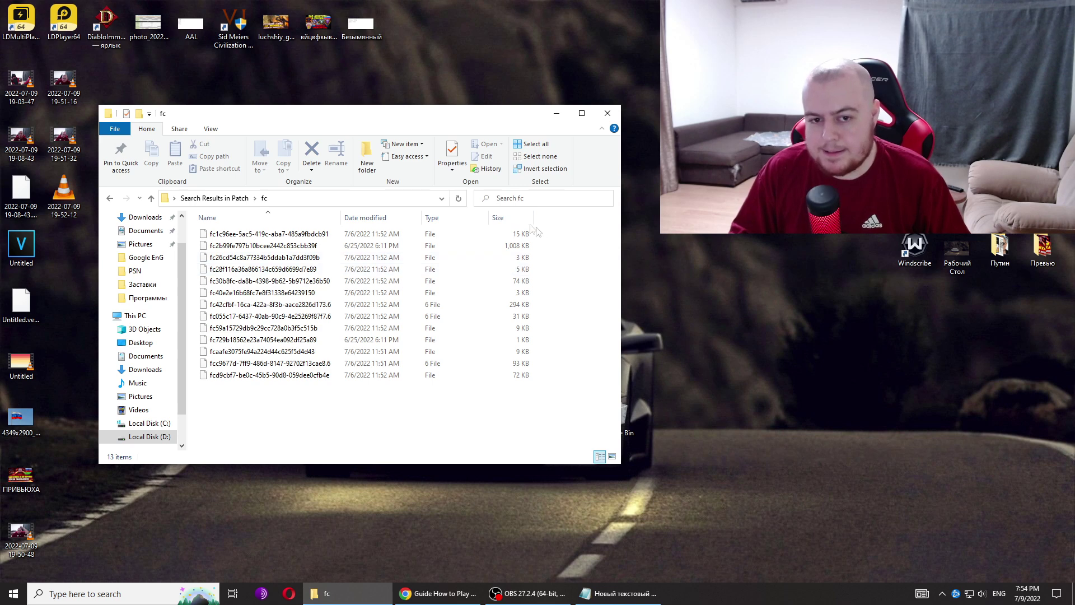
left_click(512, 220)
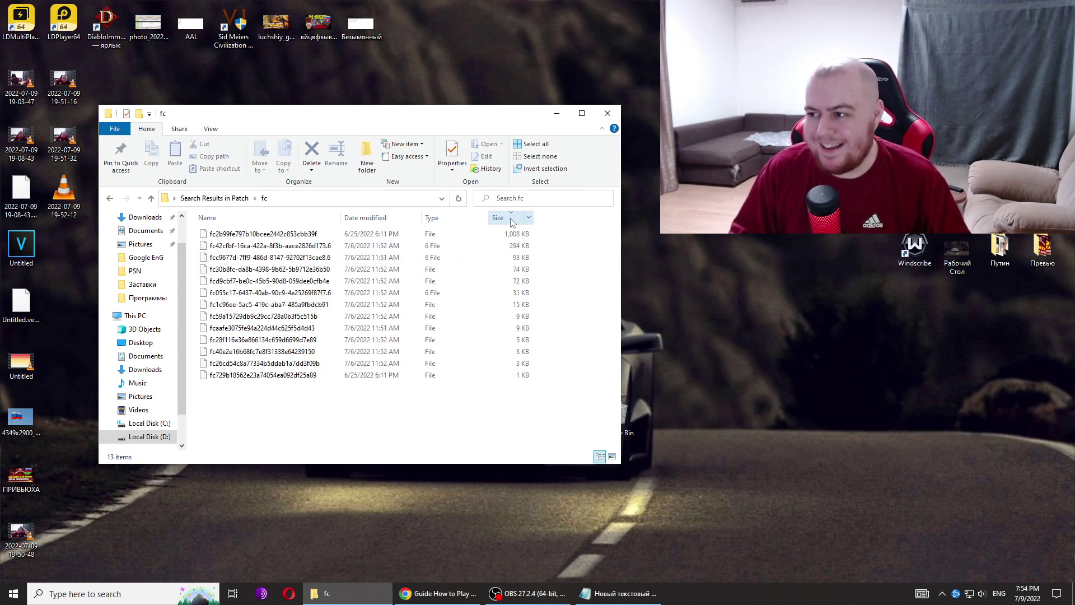
- Delete the 971-byte file, both 9 KB files and the 93 KB file, then close the window
left_click(515, 375)
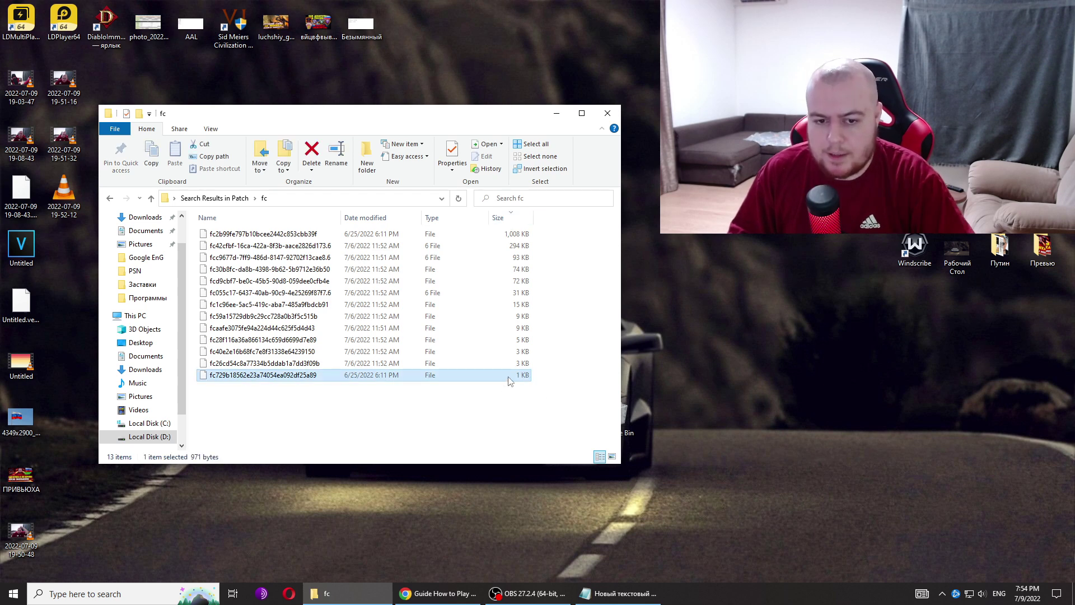
key("Delete")
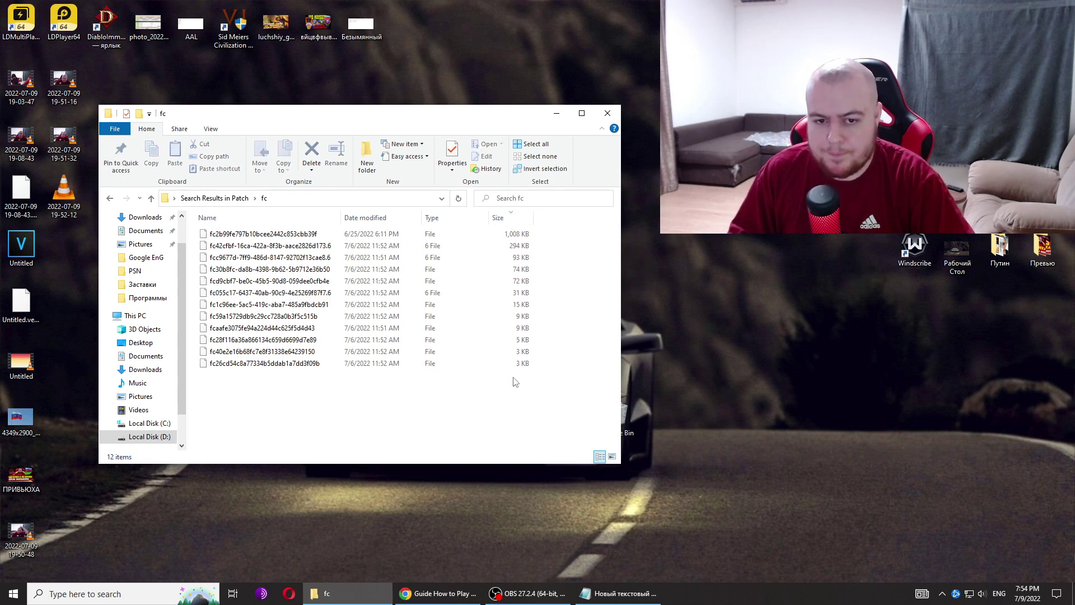
left_click(523, 327)
key("Delete")
left_click(523, 317)
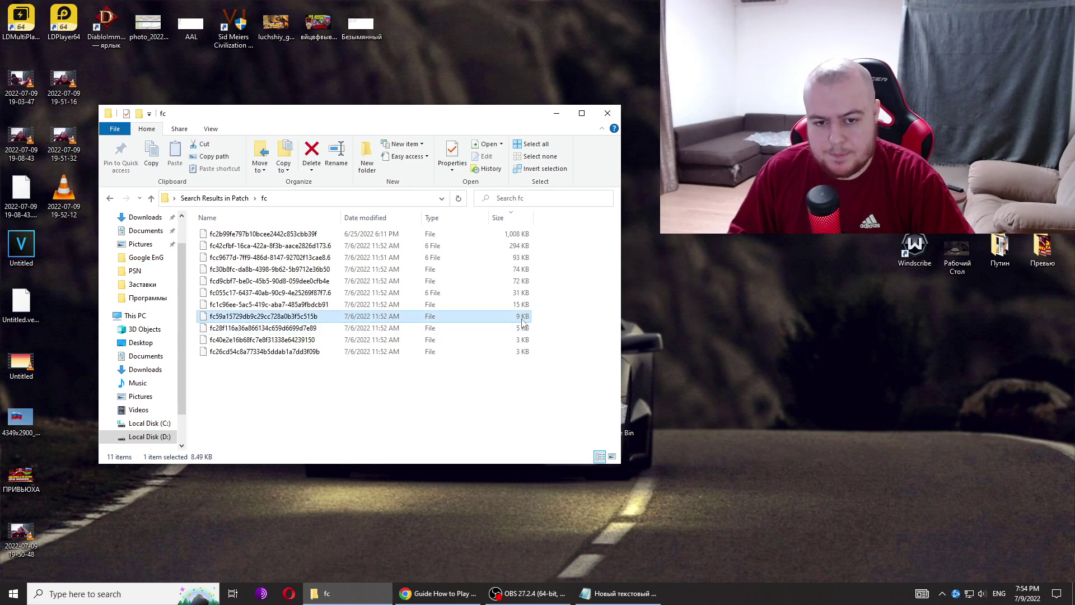
key("Delete")
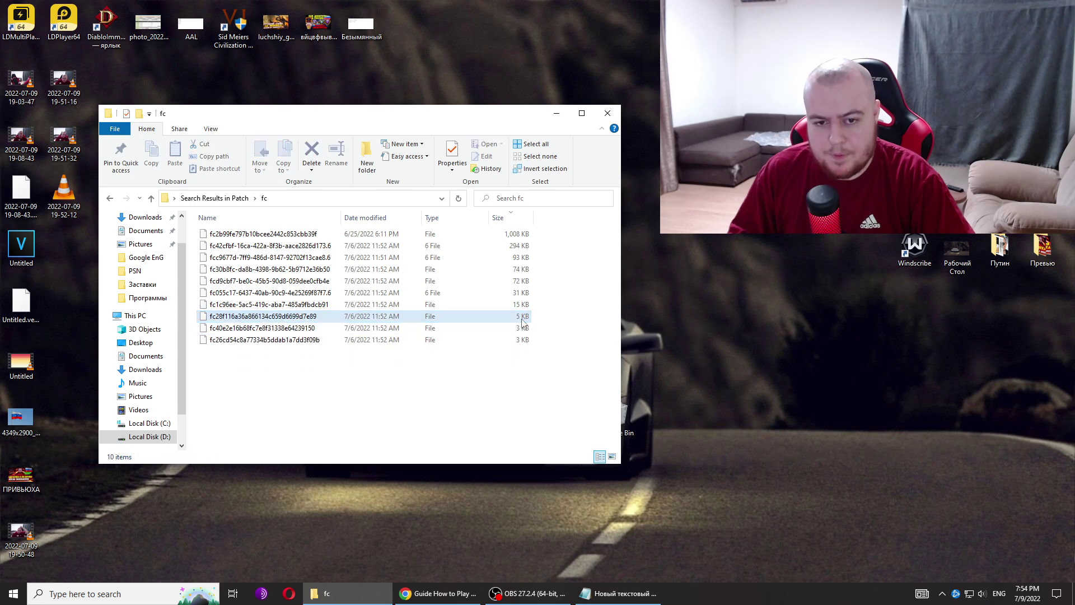
left_click(520, 259)
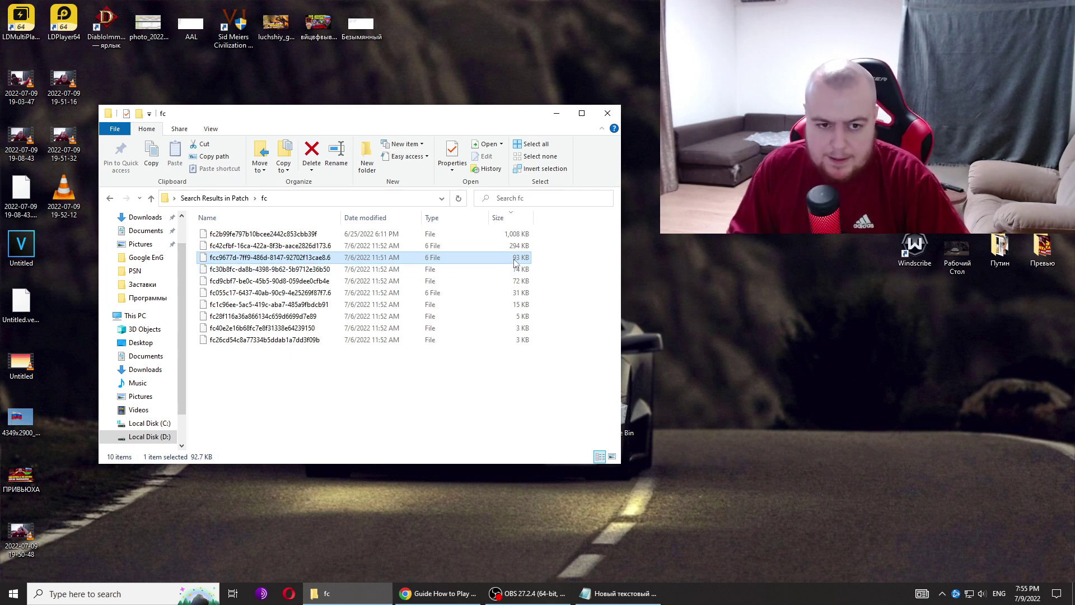
key("Delete")
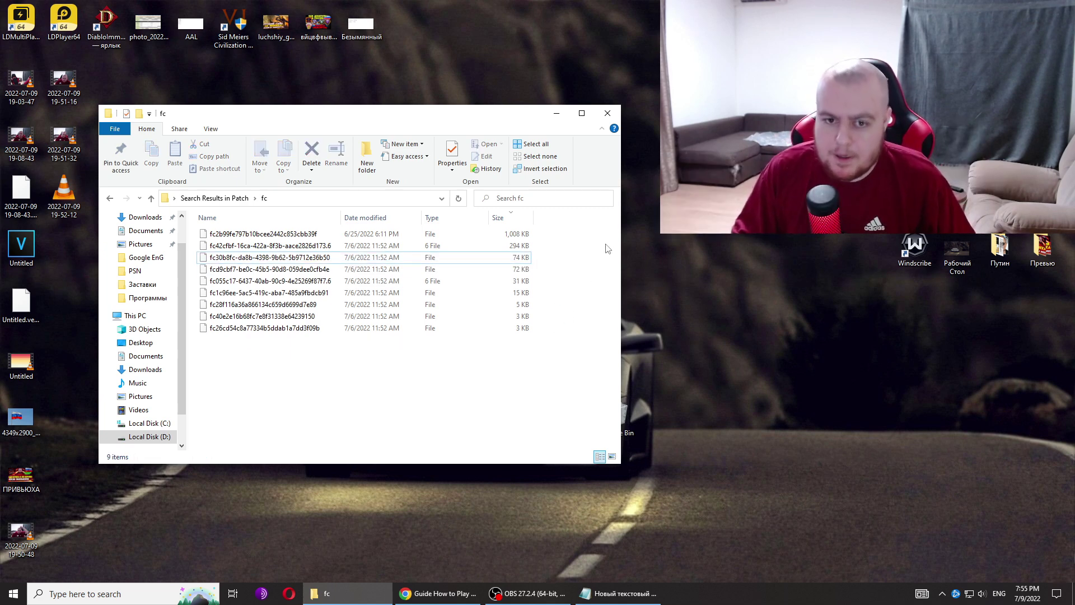
left_click(608, 114)
- Relaunch Diablo Immortal with Open from its desktop shortcut's menu
left_click(106, 23)
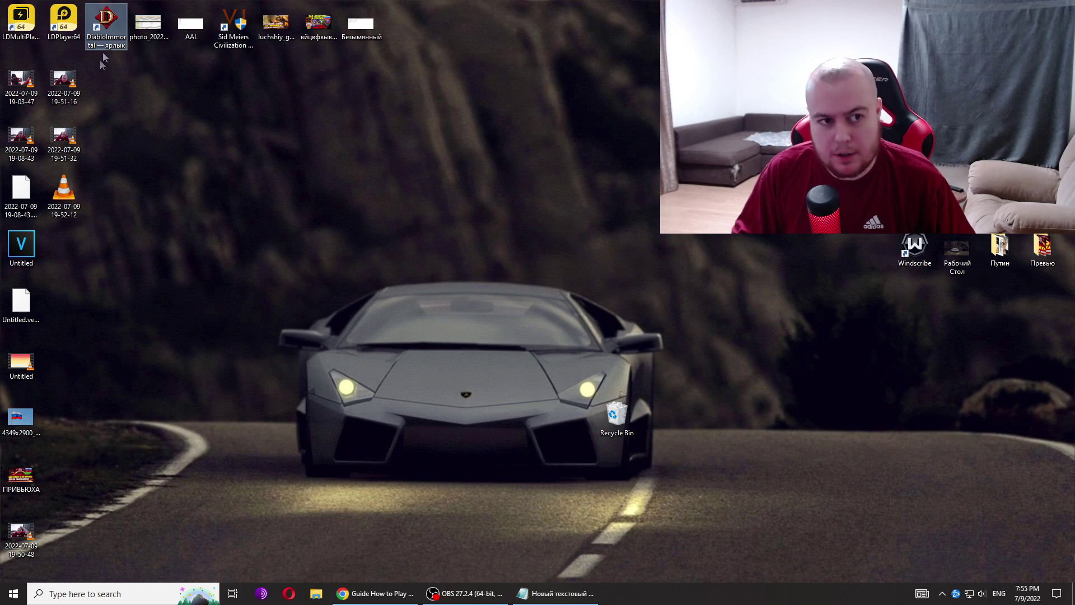
right_click(114, 24)
left_click(107, 32)
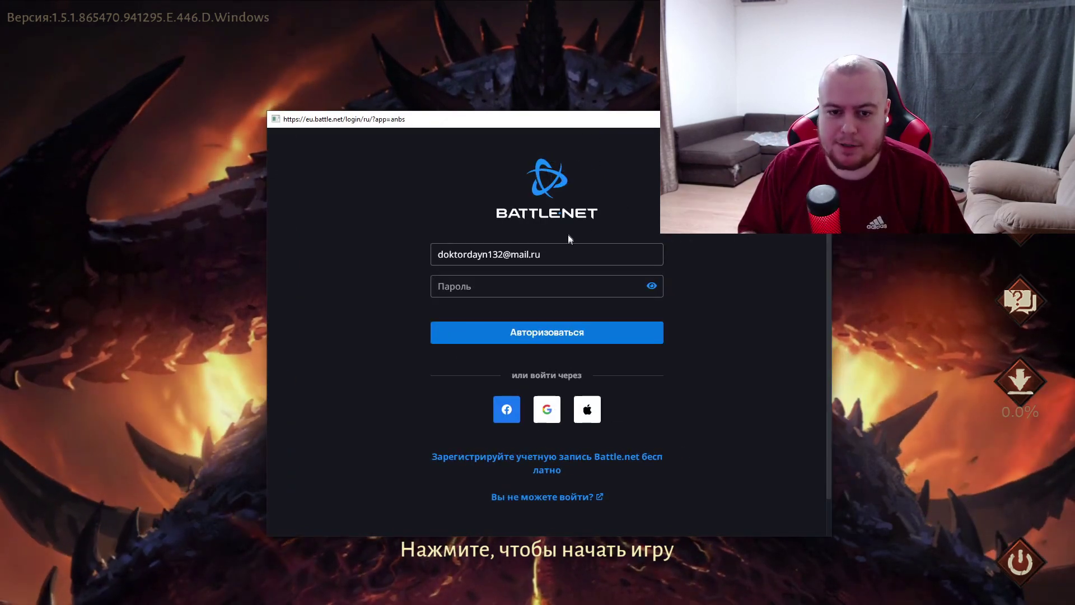
- Sign in to Battle.net with the account password and continue past the title screen
key("super")
left_click(554, 286)
type("•••••••••••••")
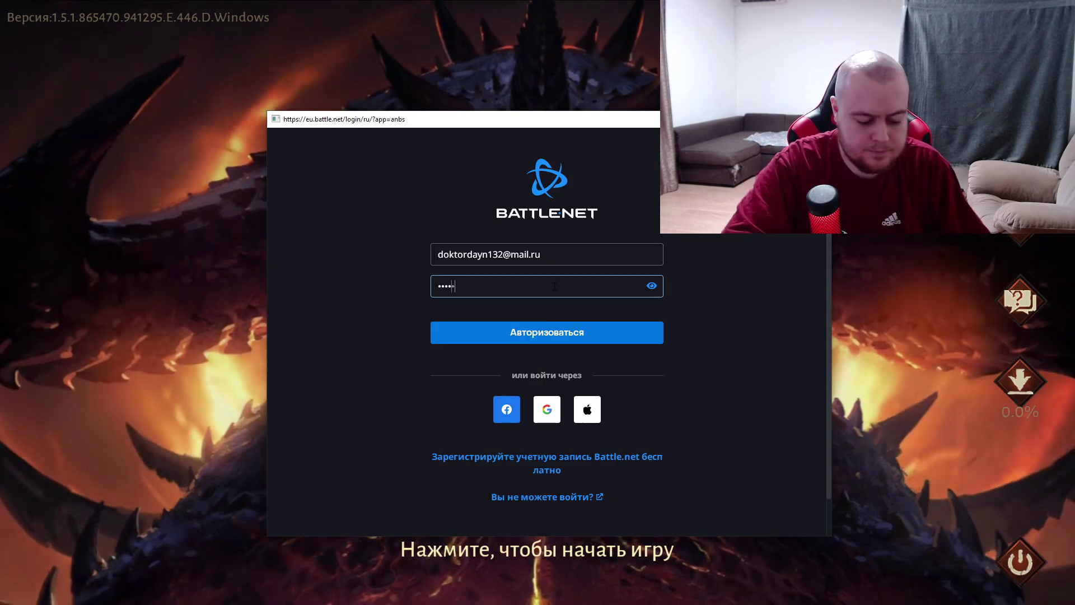
key("Return")
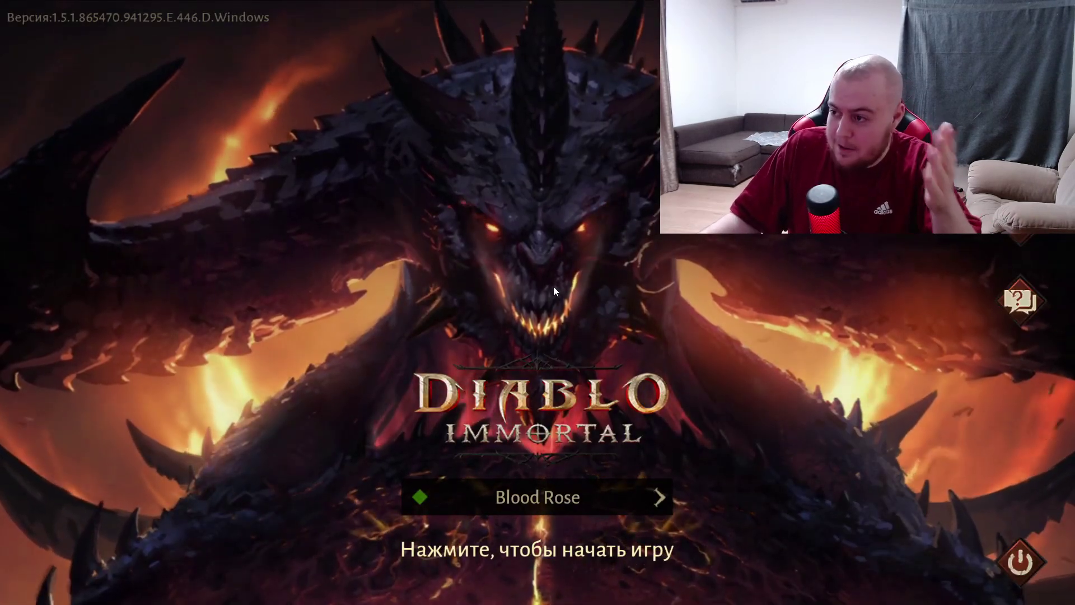
left_click(510, 242)
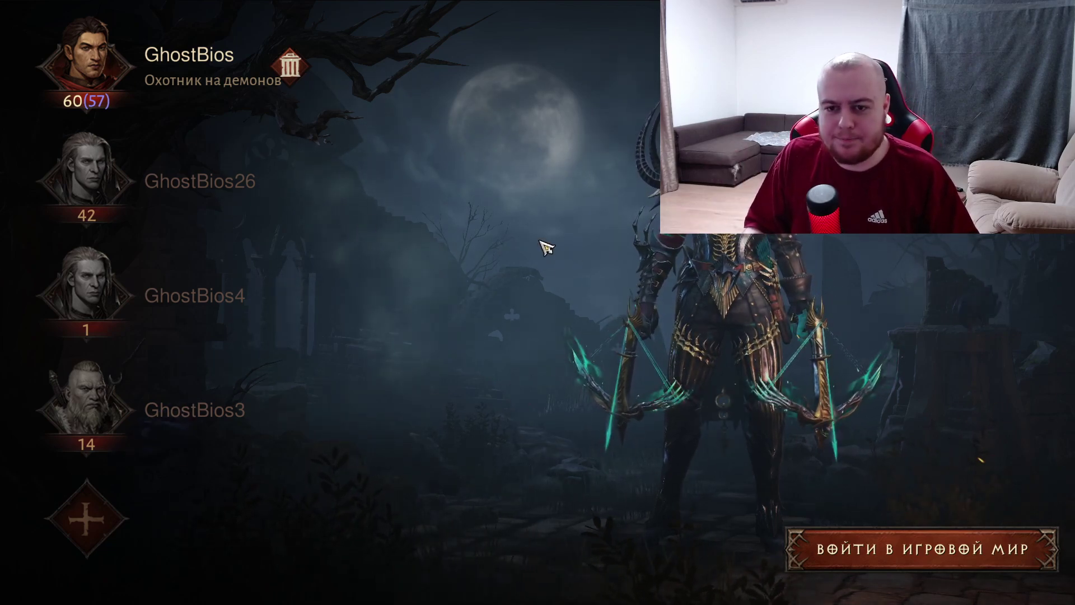
- Enter the world with the level 60 Demon Hunter and walk it across Rakkis Square
key("Return")
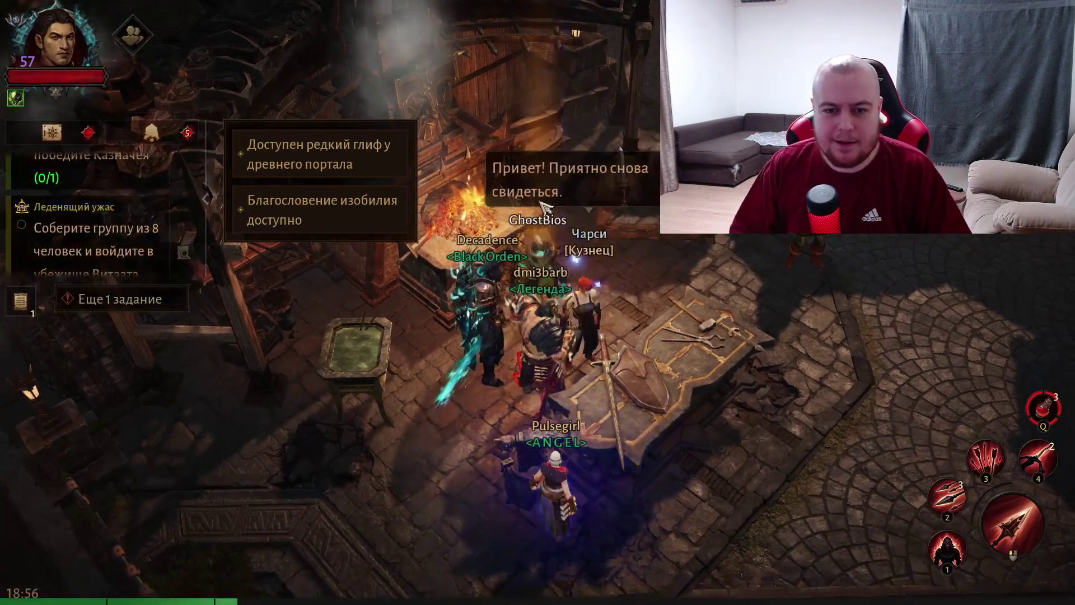
left_click(644, 331)
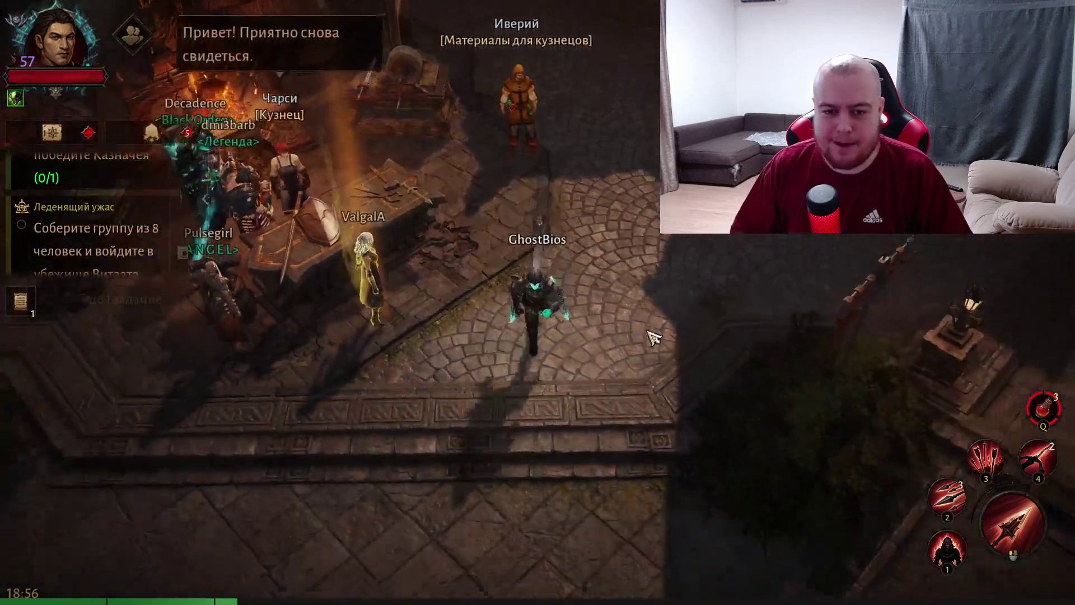
left_click_drag(652, 336, 651, 336)
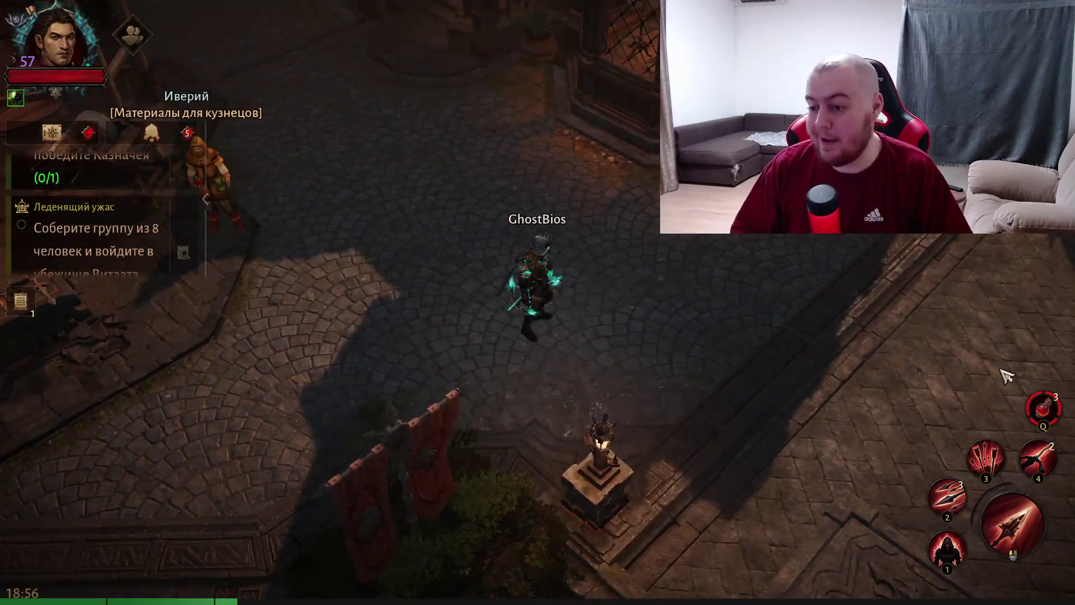